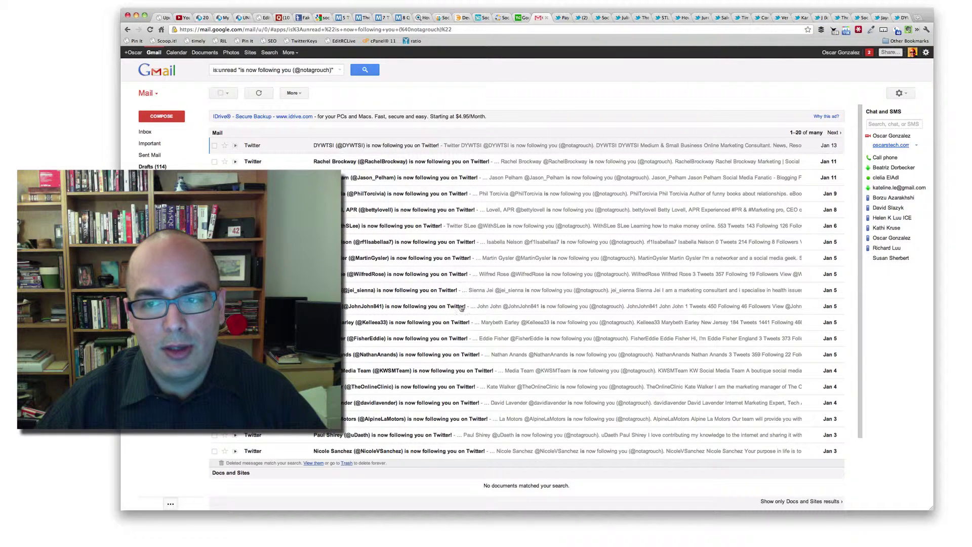
{"action": "left_click", "coordinate": [254, 71]}
{"action": "left_click_drag", "start_coordinate": [237, 70], "coordinate": [203, 70]}
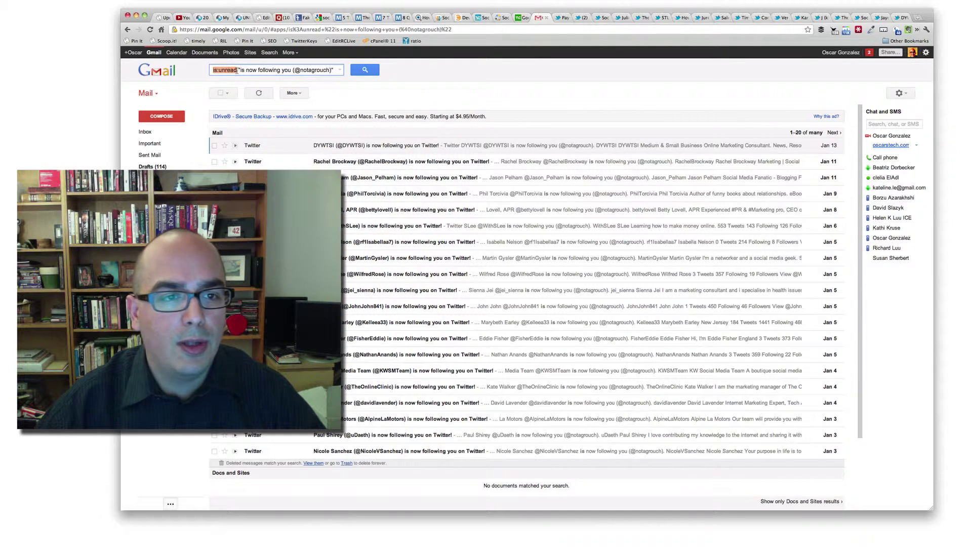
{"action": "left_click", "coordinate": [215, 71]}
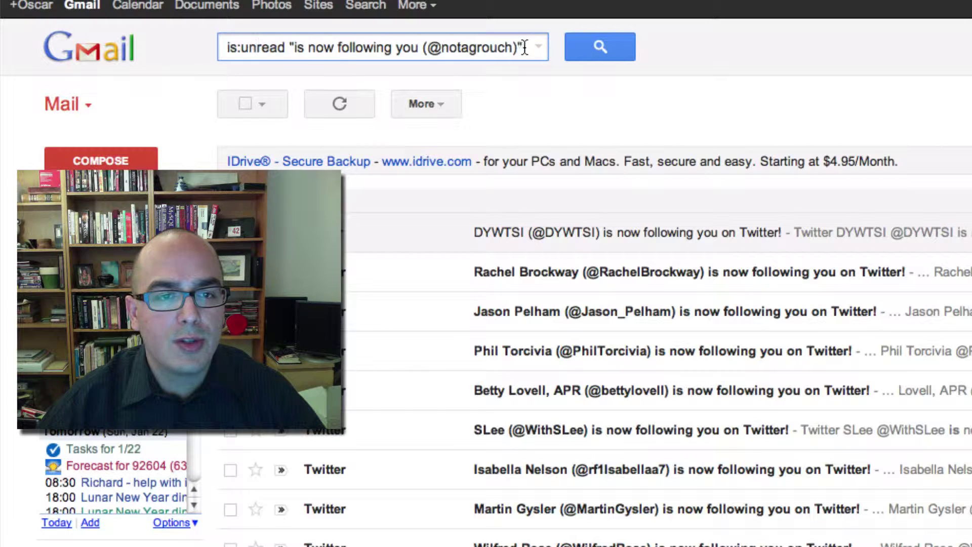
{"action": "left_click", "coordinate": [583, 44]}
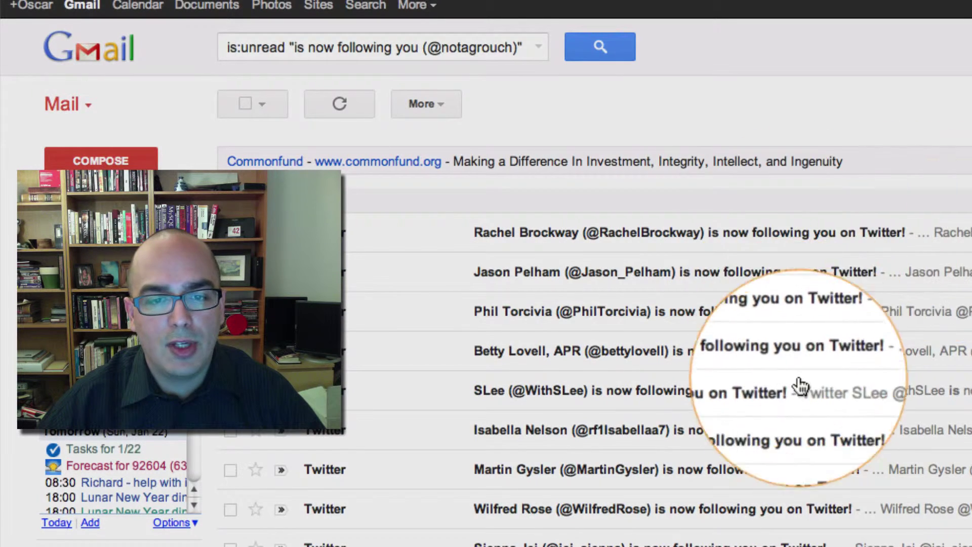
Step: Open the first unread follower notification, then step through the next thirteen with J
{"action": "left_click", "coordinate": [741, 247]}
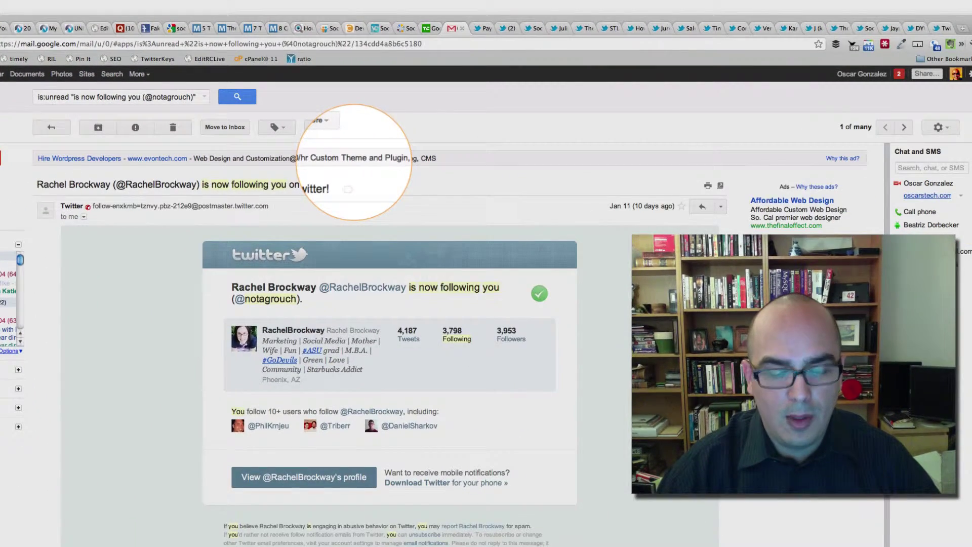
{"action": "key", "text": "j"}
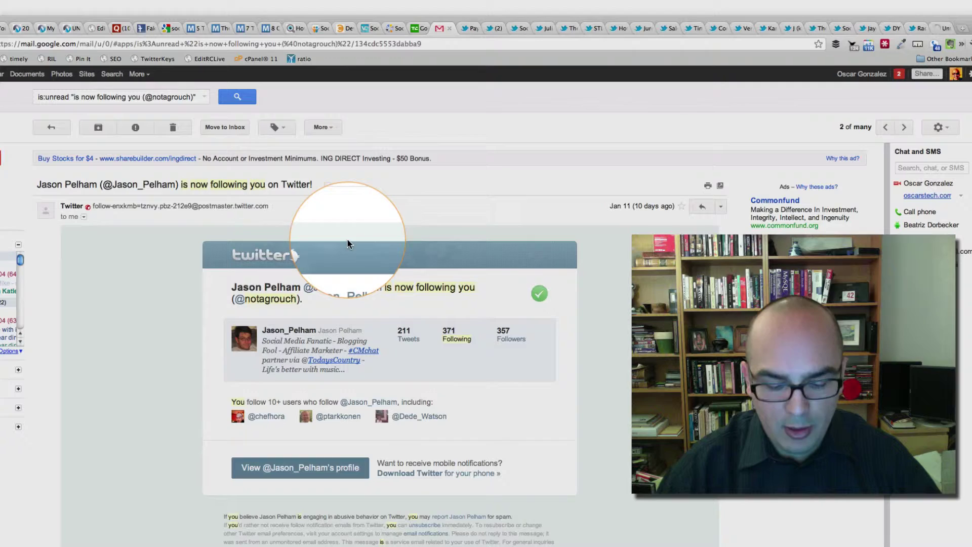
{"action": "key", "text": "j"}
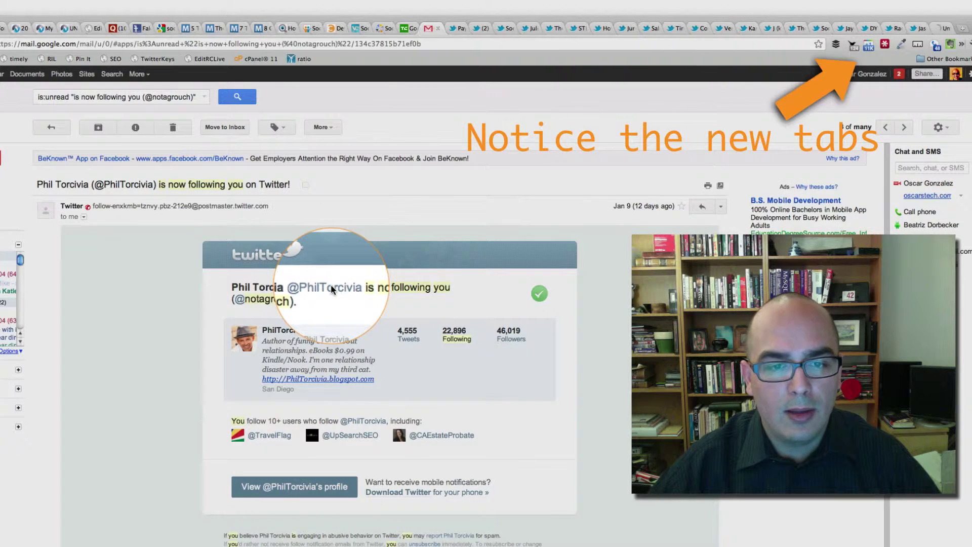
{"action": "key", "text": "j"}
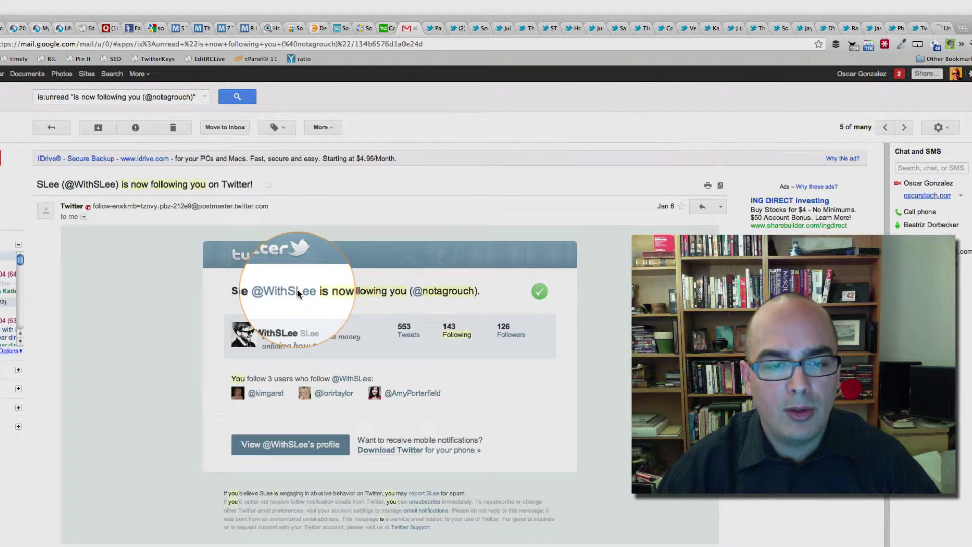
{"action": "key", "text": "j"}
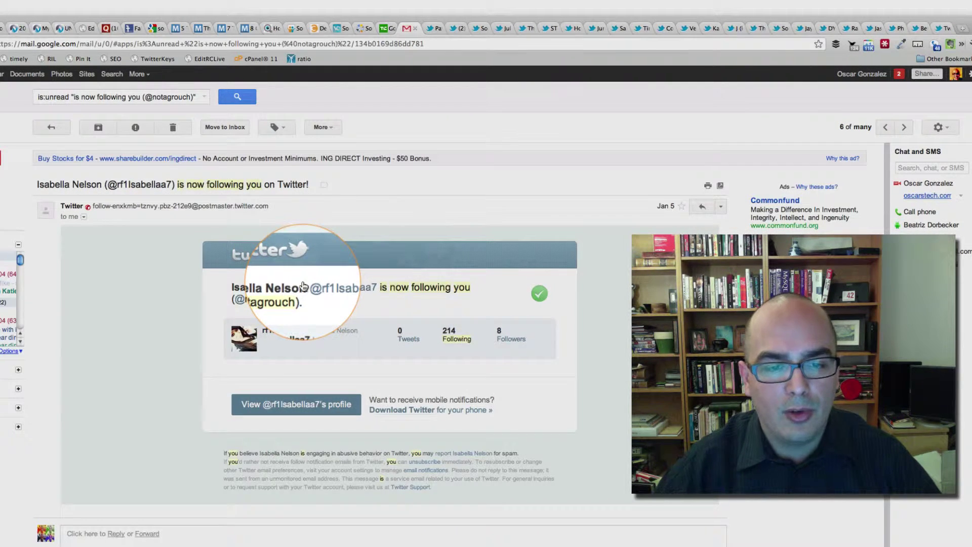
{"action": "key", "text": "j"}
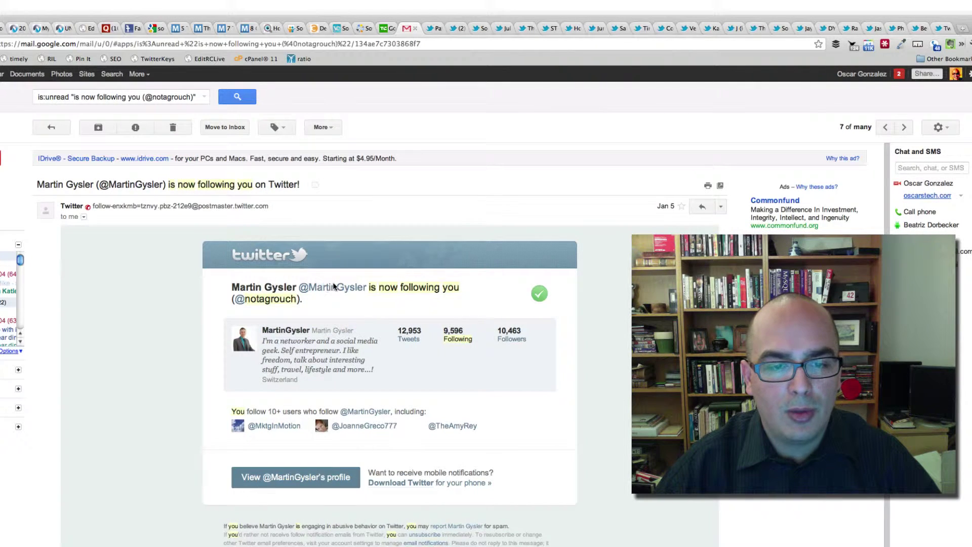
{"action": "key", "text": "j"}
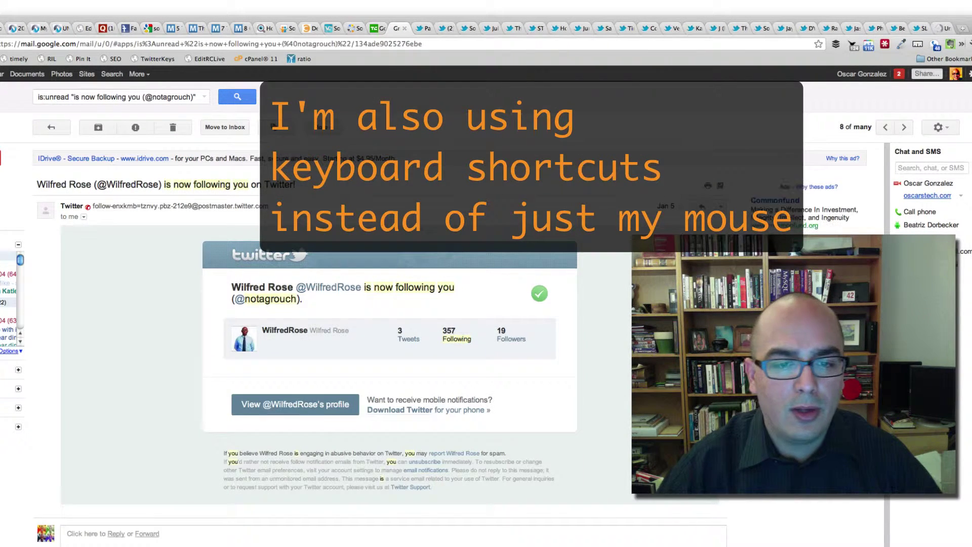
{"action": "key", "text": "j"}
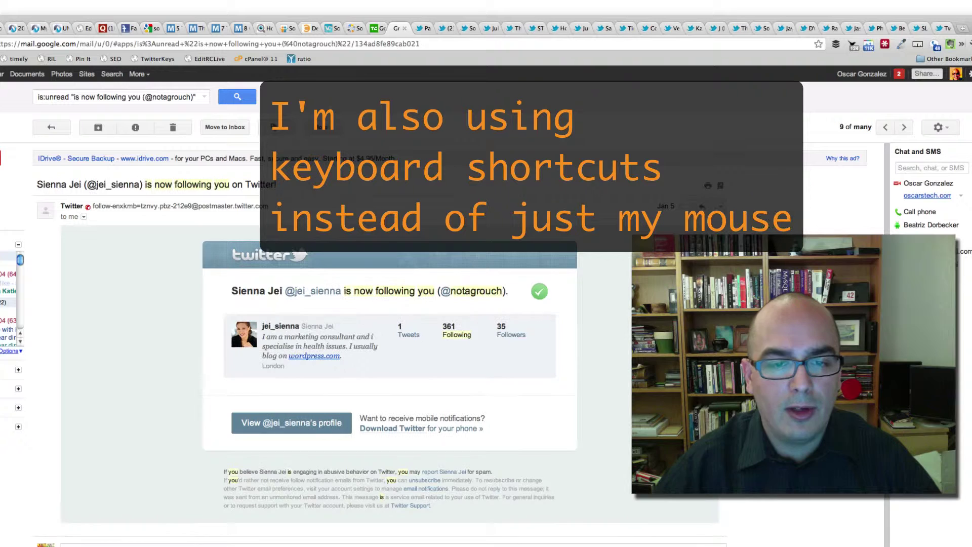
{"action": "key", "text": "j"}
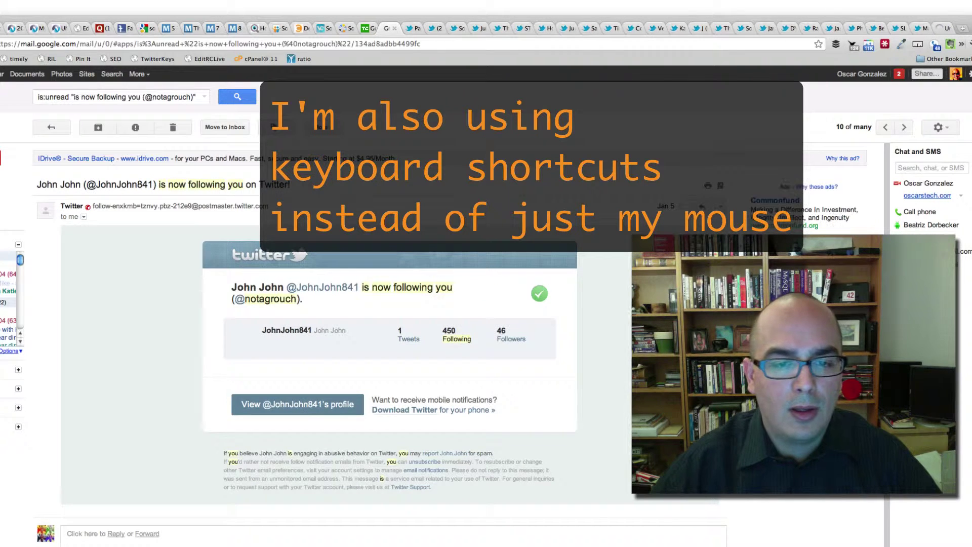
{"action": "key", "text": "j"}
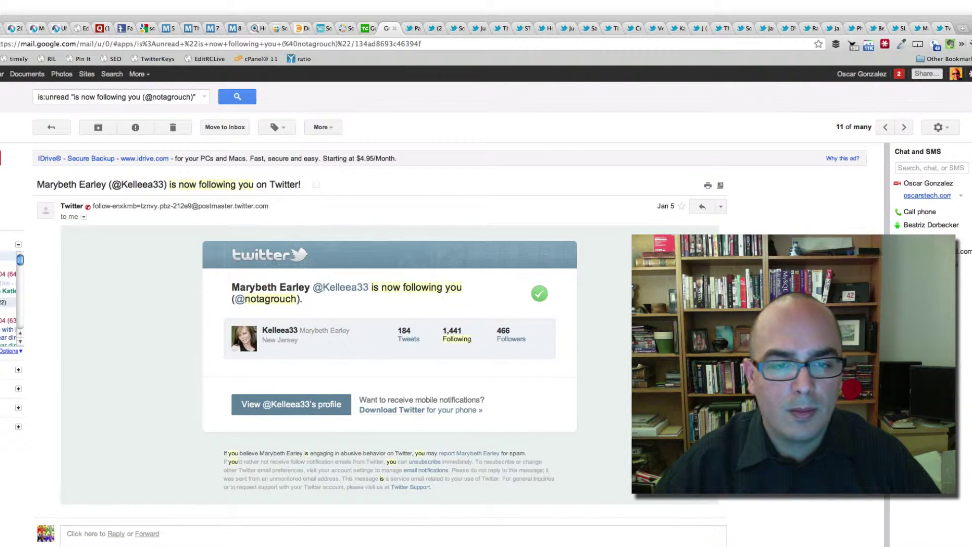
{"action": "key", "text": "j"}
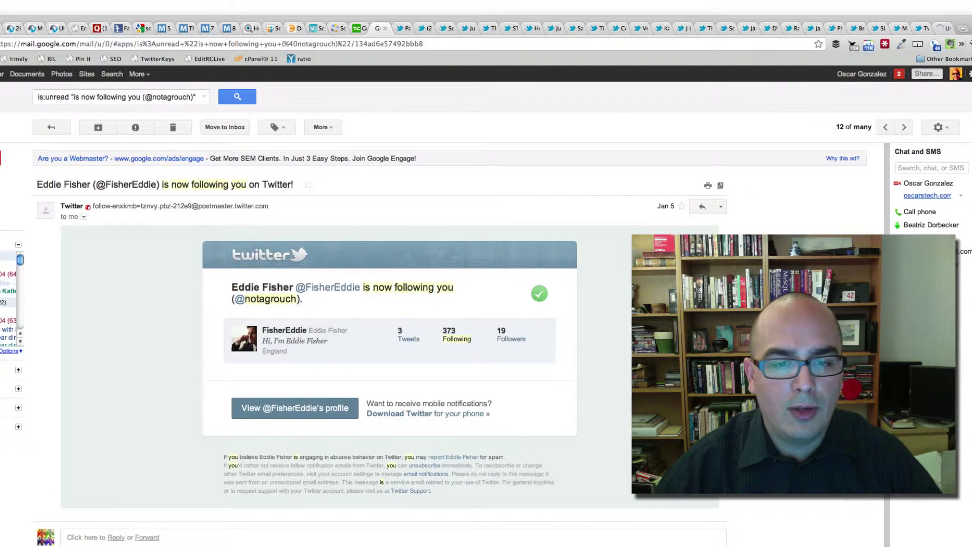
{"action": "key", "text": "j"}
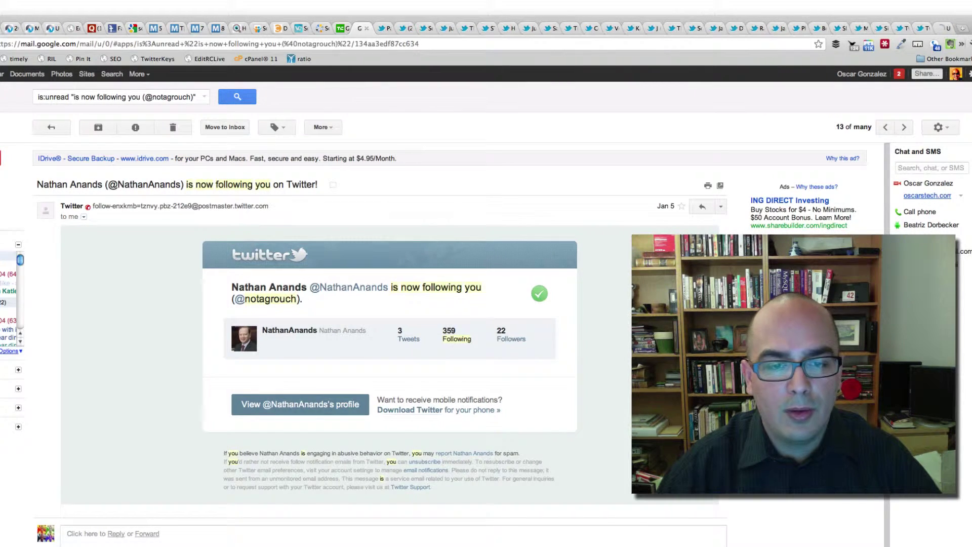
{"action": "key", "text": "j"}
{"action": "key", "text": "j"}
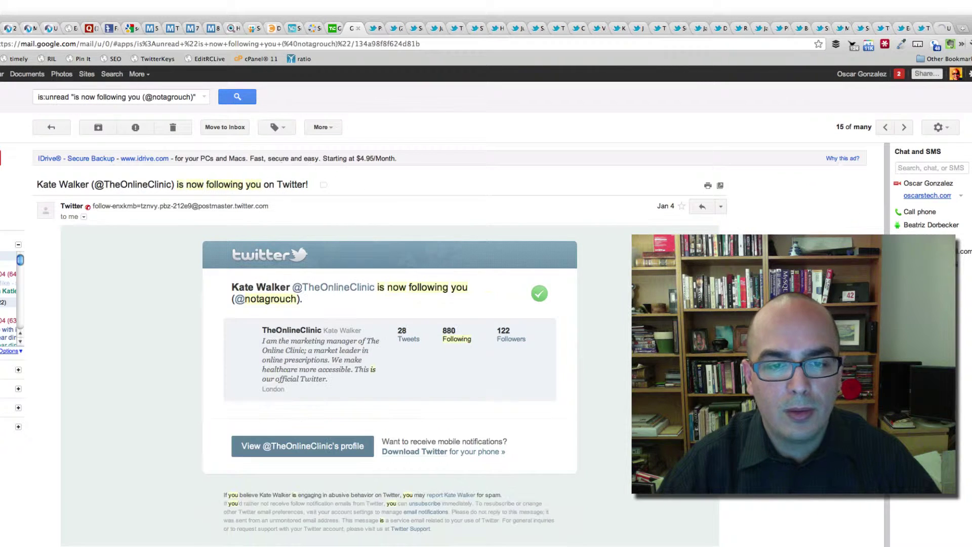
{"action": "key", "text": "j"}
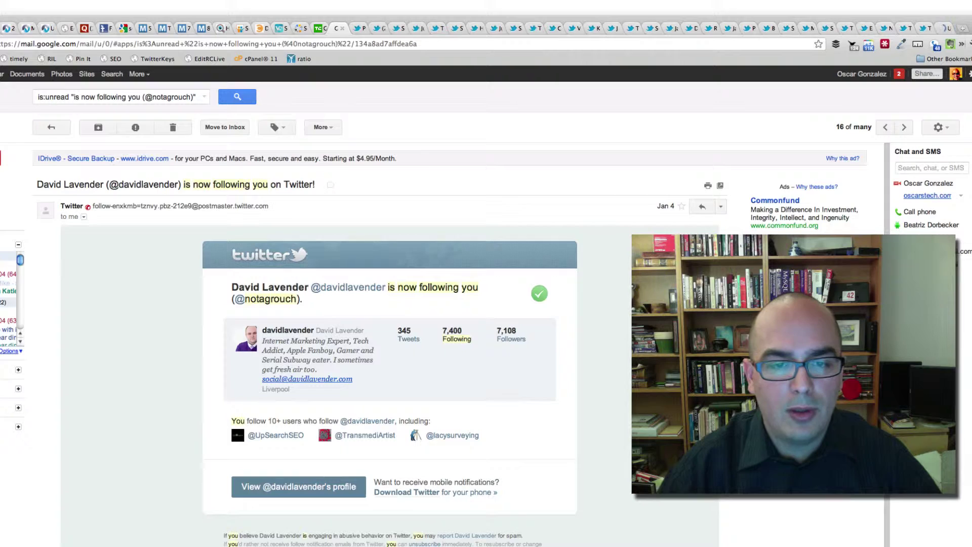
Step: Rerun the unread follower-notification search, then switch to the newest follower's profile tab
{"action": "left_click", "coordinate": [122, 96]}
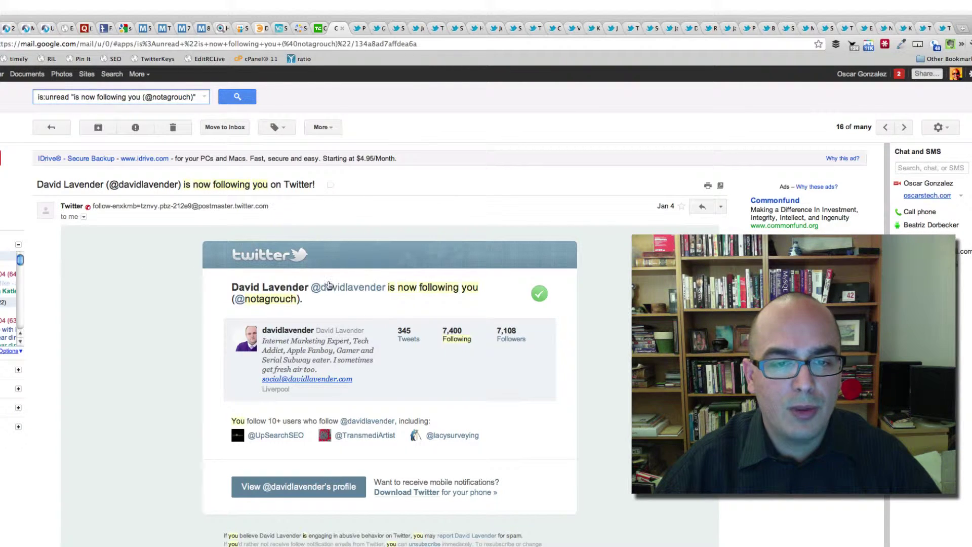
{"action": "left_click", "coordinate": [238, 97]}
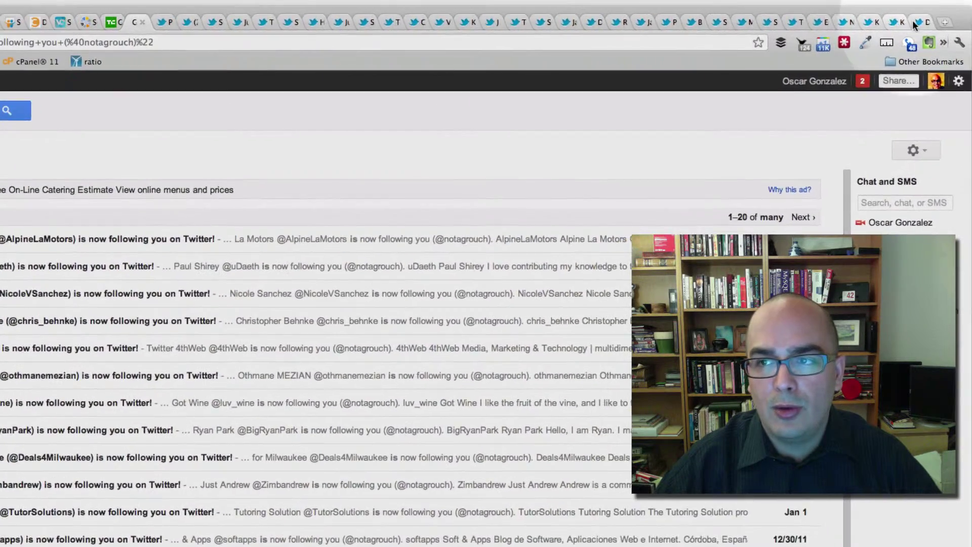
{"action": "left_click", "coordinate": [915, 22]}
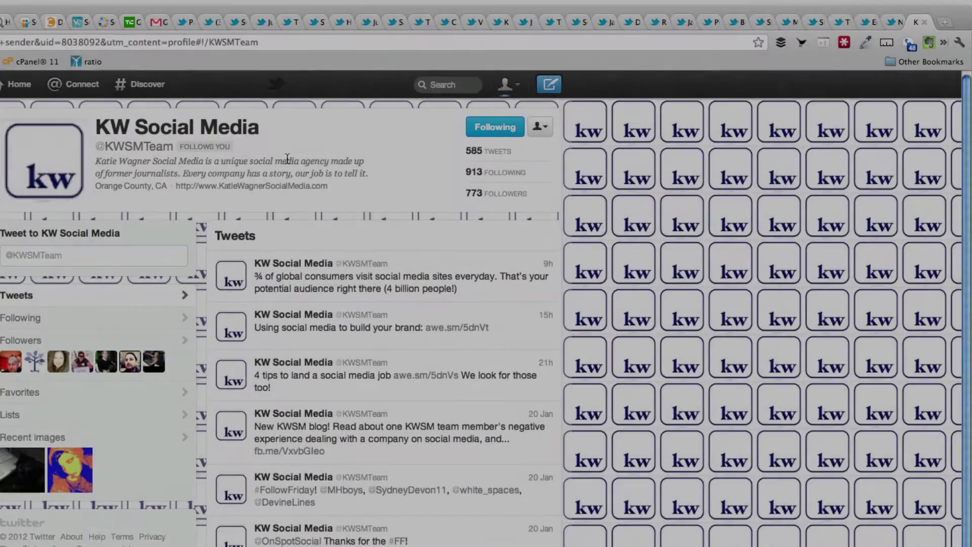
Step: Close four reviewed follower profile tabs, including a suspended account's
{"action": "key", "text": "super+w"}
{"action": "key", "text": "super+w"}
{"action": "key", "text": "super+w"}
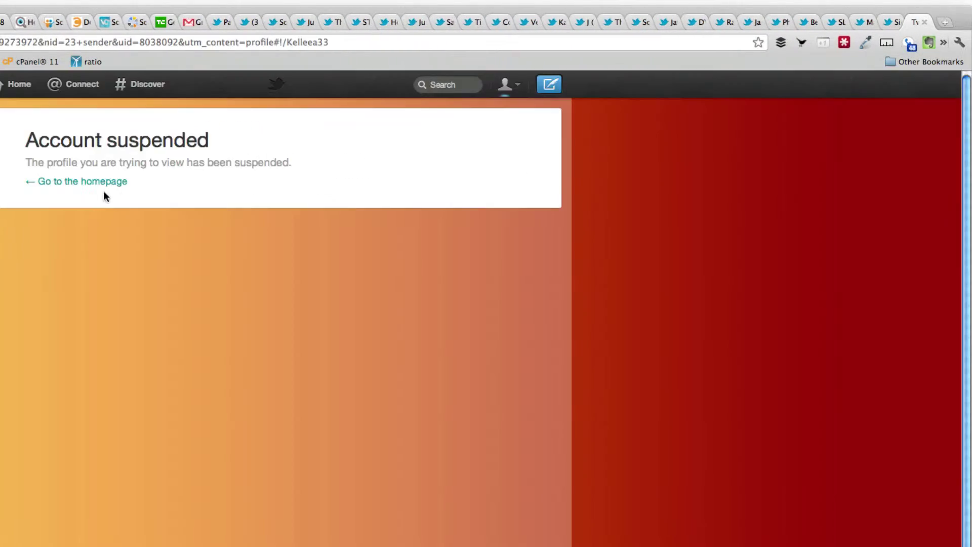
{"action": "key", "text": "super+w"}
{"action": "key", "text": "super+w"}
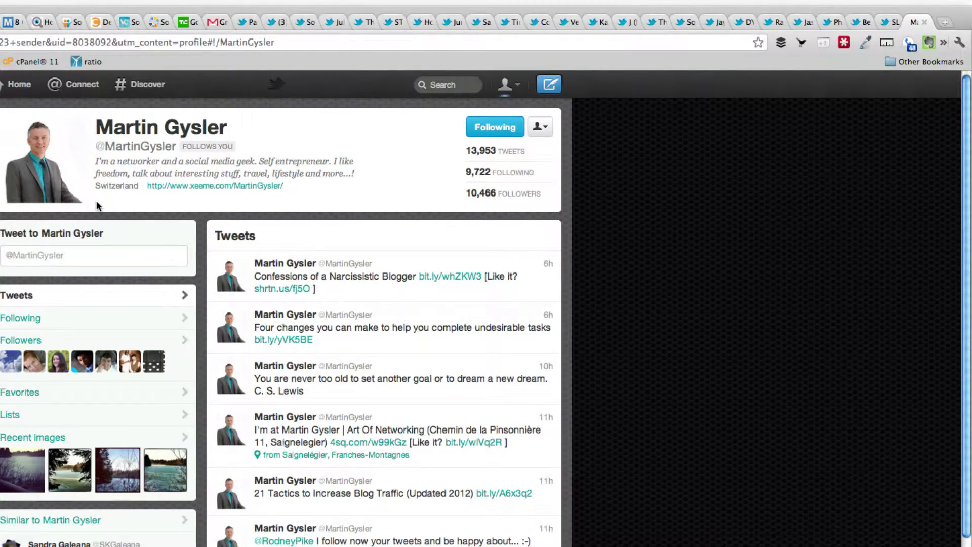
{"action": "key", "text": "super+w"}
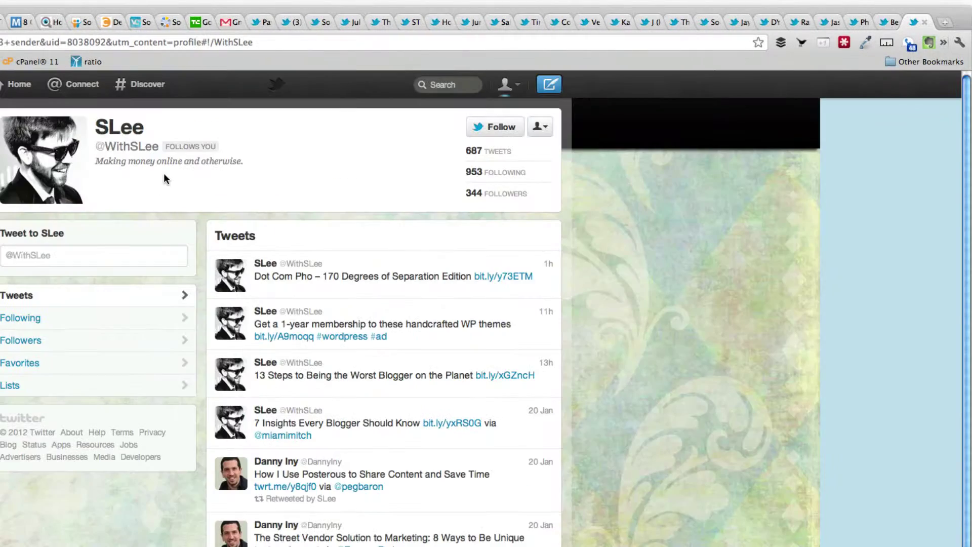
Step: Follow back three accounts, closing each remaining profile tab after review
{"action": "key", "text": "super+w"}
{"action": "key", "text": "super+w"}
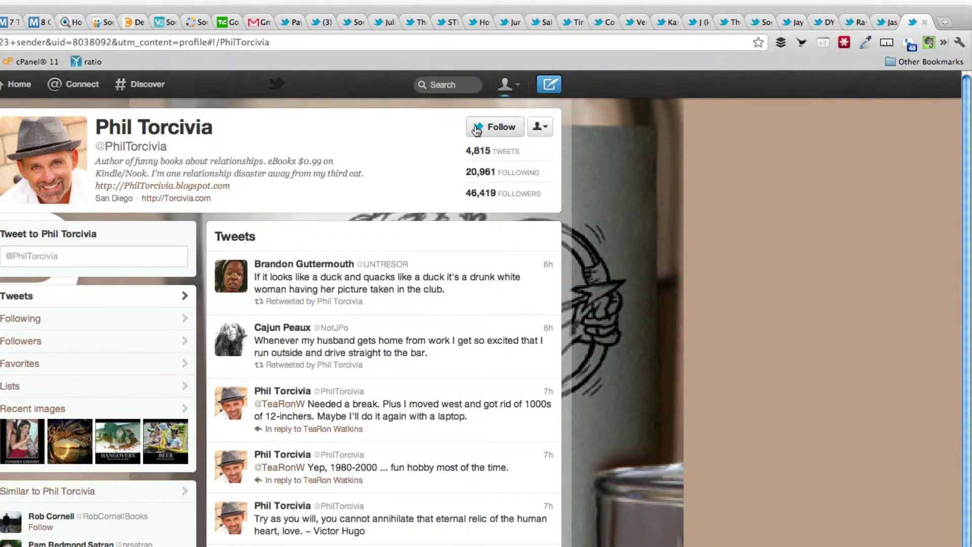
{"action": "left_click", "coordinate": [476, 130]}
{"action": "key", "text": "super+w"}
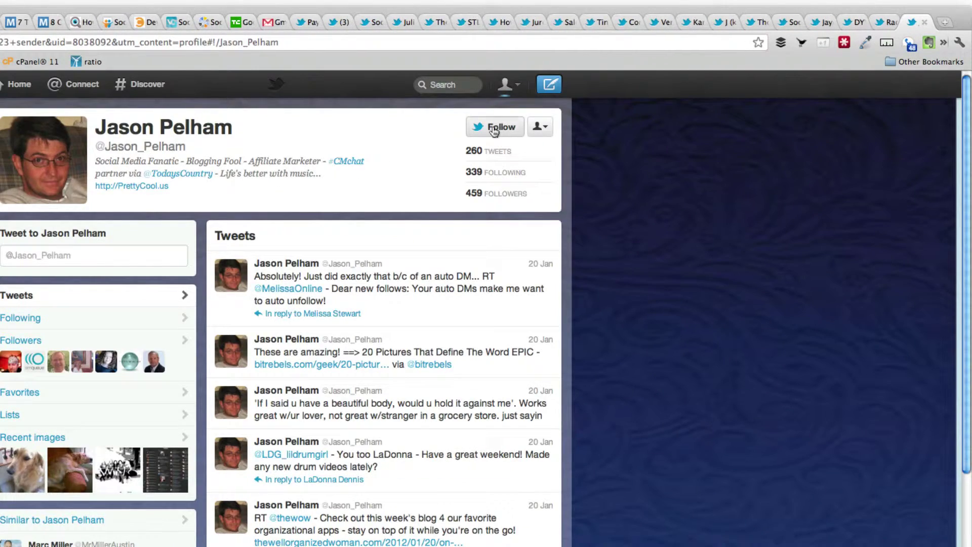
{"action": "left_click", "coordinate": [493, 130]}
{"action": "key", "text": "super+w"}
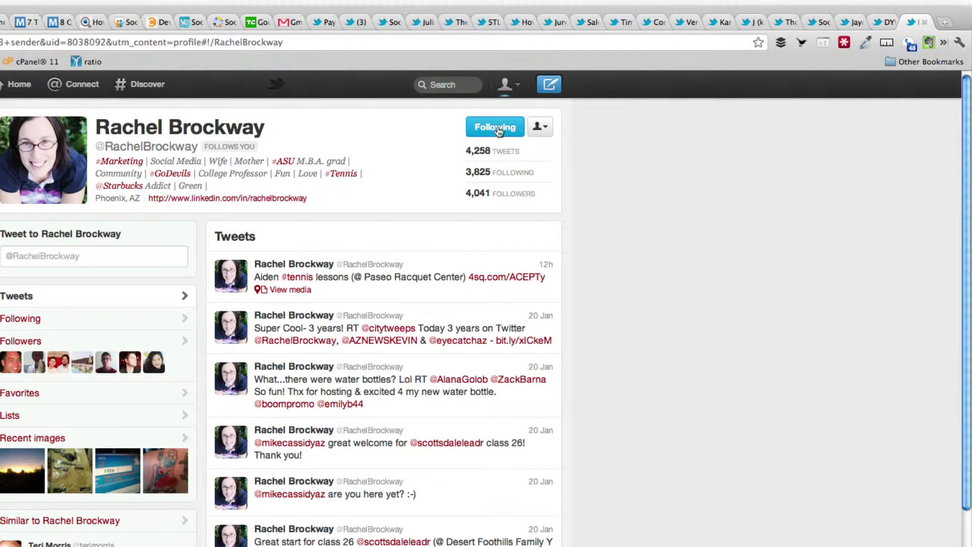
{"action": "key", "text": "super+w"}
{"action": "left_click", "coordinate": [487, 129]}
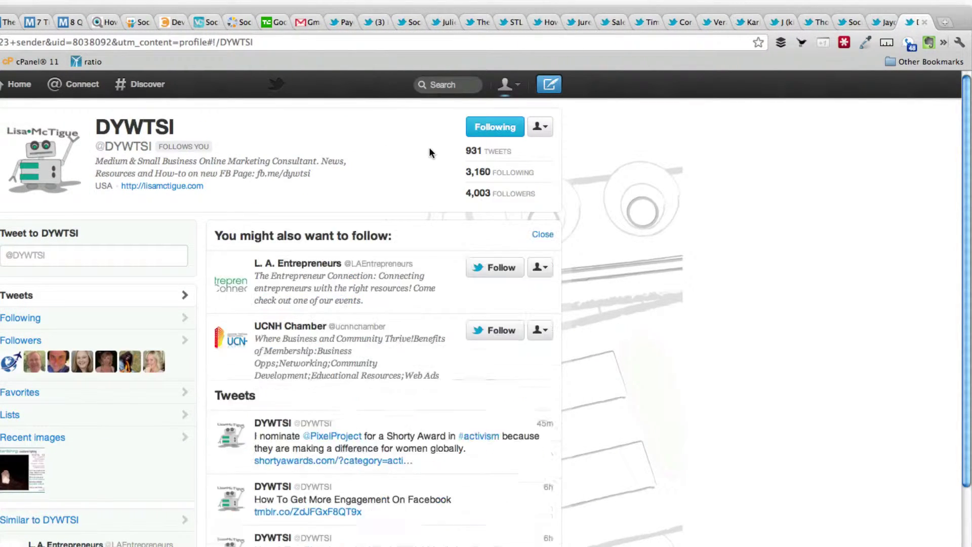
{"action": "key", "text": "super+w"}
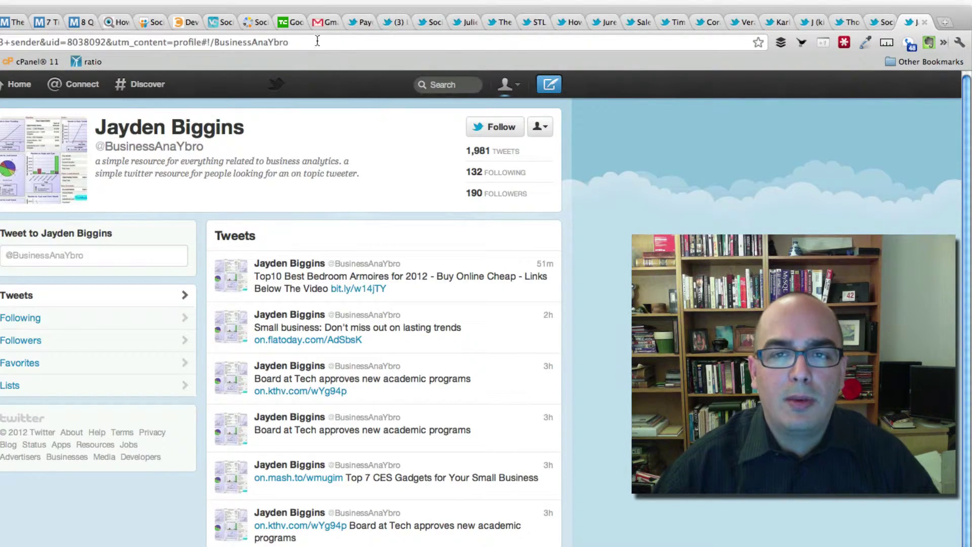
Step: Back in the Gmail results, open the first follower notification and advance to the third
{"action": "left_click", "coordinate": [317, 23]}
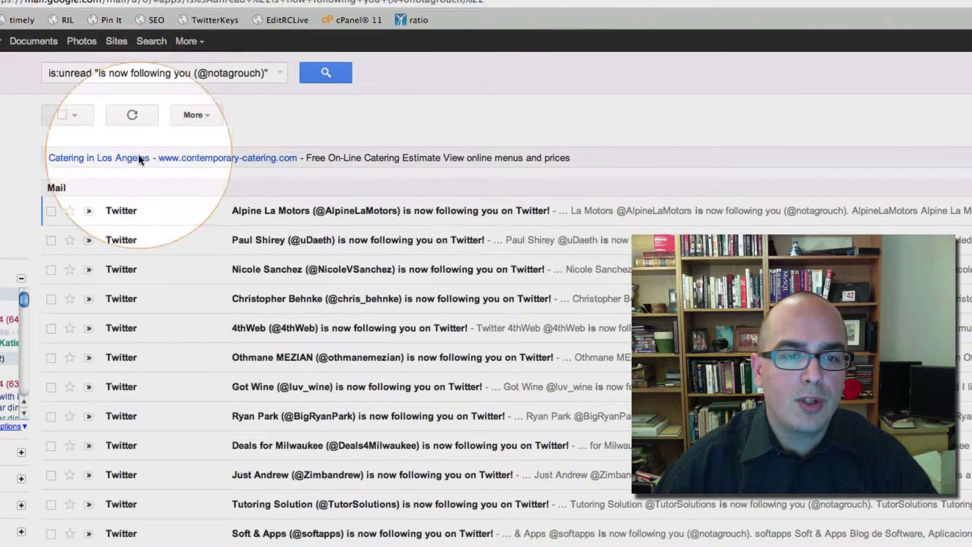
{"action": "left_click", "coordinate": [395, 212]}
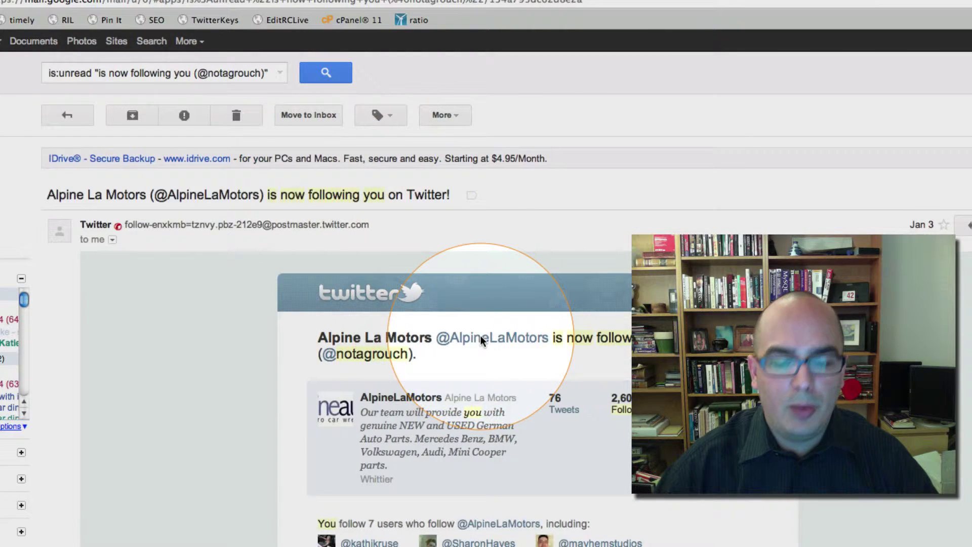
{"action": "key", "text": "j"}
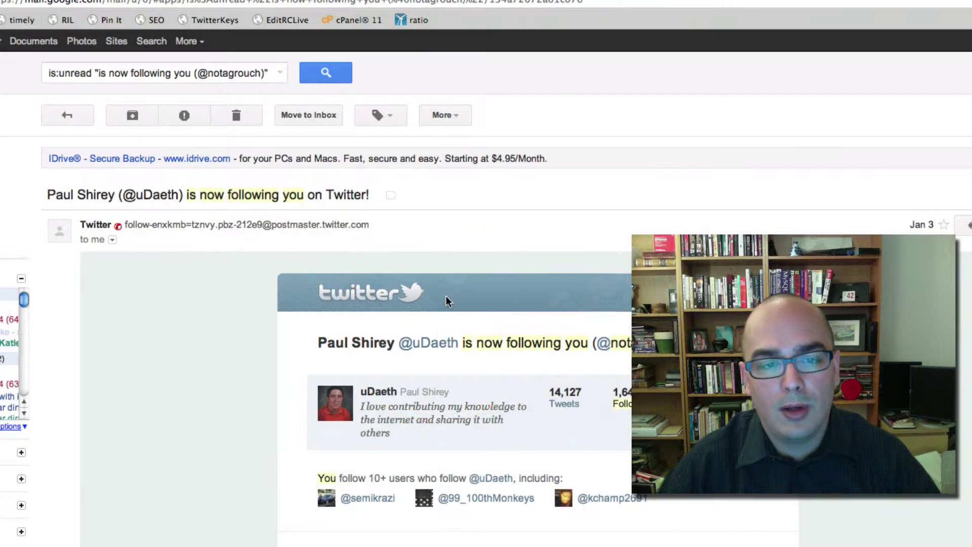
{"action": "key", "text": "j"}
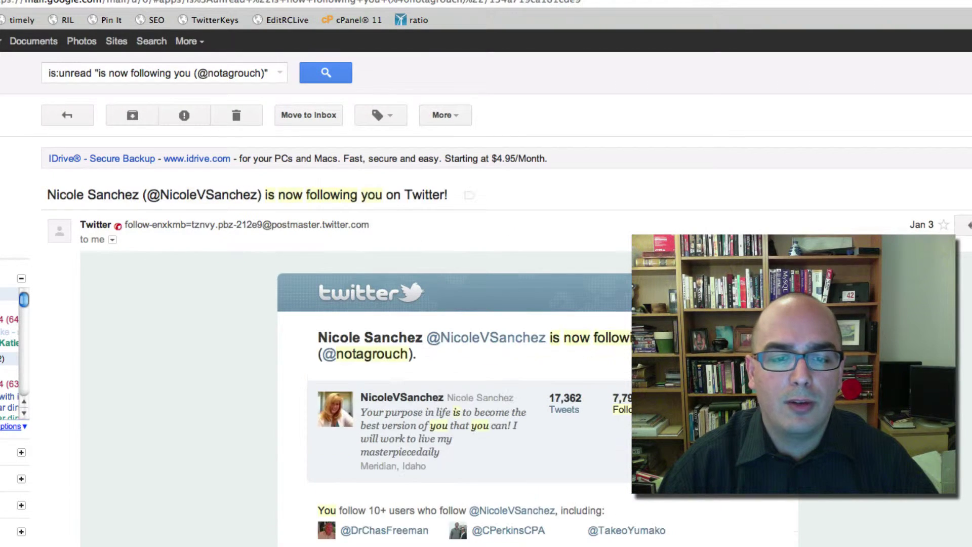